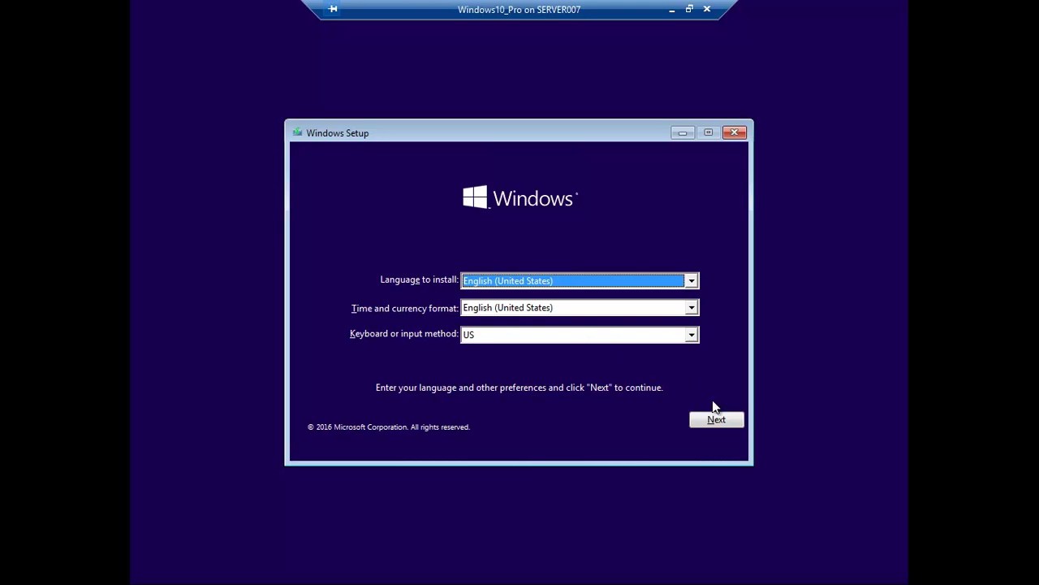
# Step: Accept the default setup language settings and enter the advanced troubleshooting options to open a command prompt
pyautogui.click(714, 421)
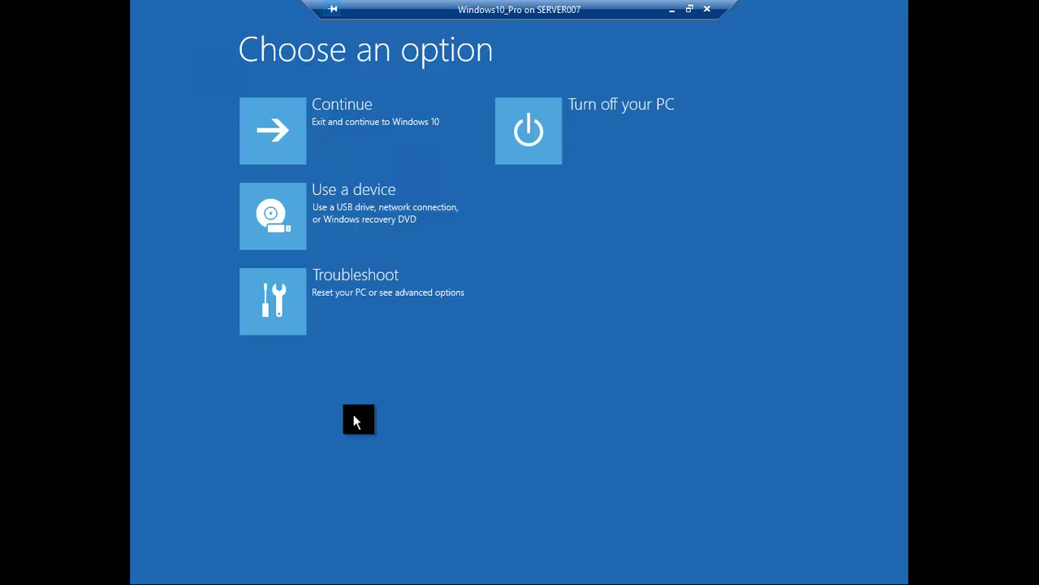
pyautogui.click(317, 318)
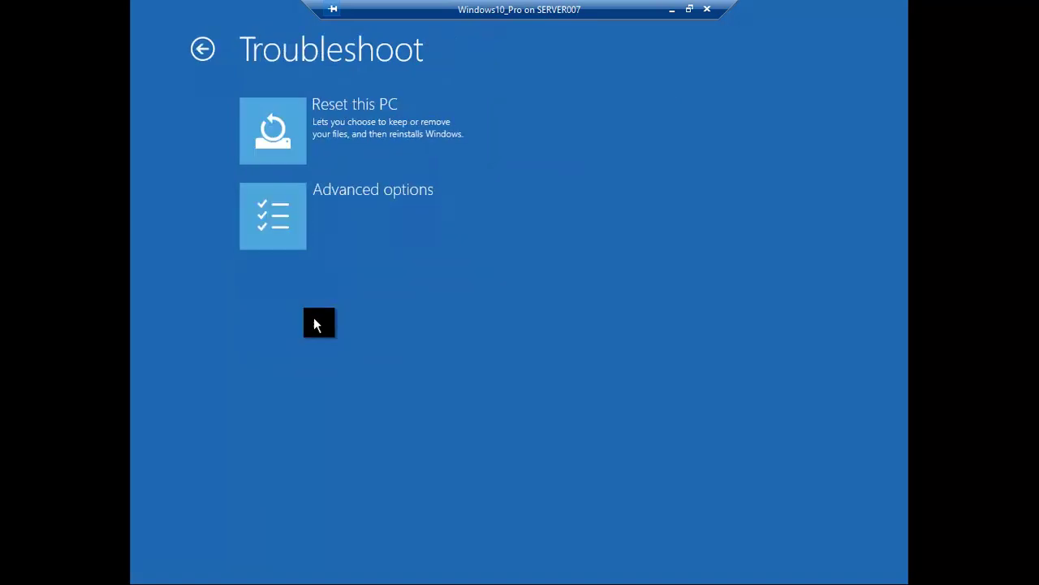
pyautogui.click(278, 232)
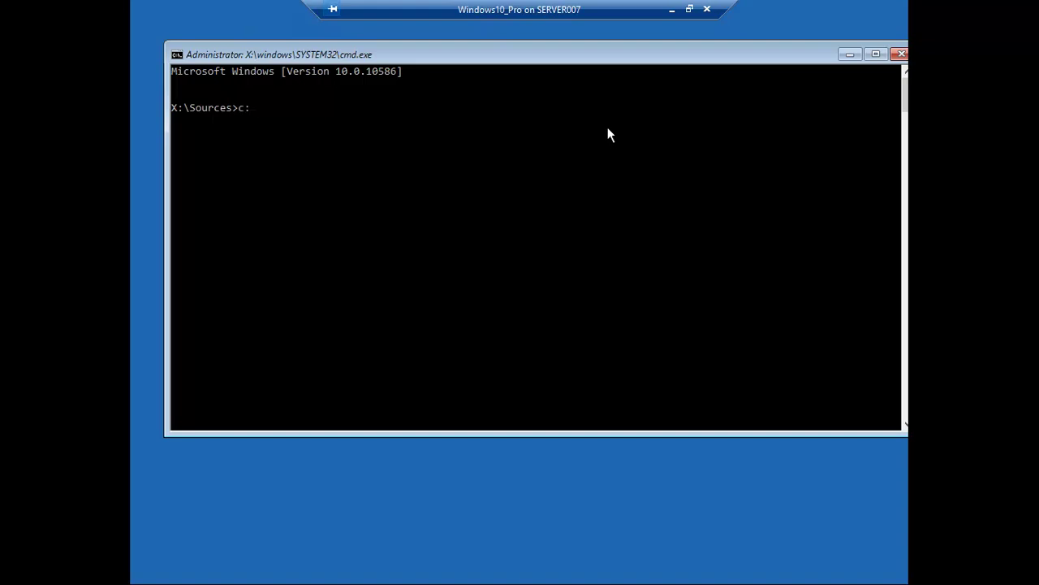
# Step: List the directory contents of the C: drive and the D: drive in the command prompt
pyautogui.press('Return')
pyautogui.write('dir')
pyautogui.press('Return')
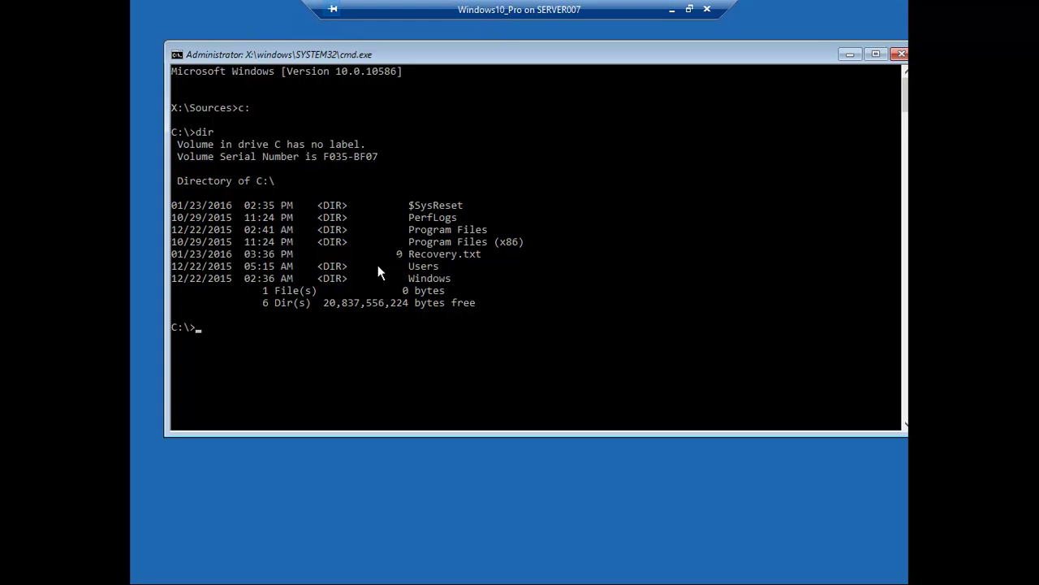
pyautogui.write('d:')
pyautogui.press('Return')
pyautogui.write('dir')
pyautogui.press('Return')
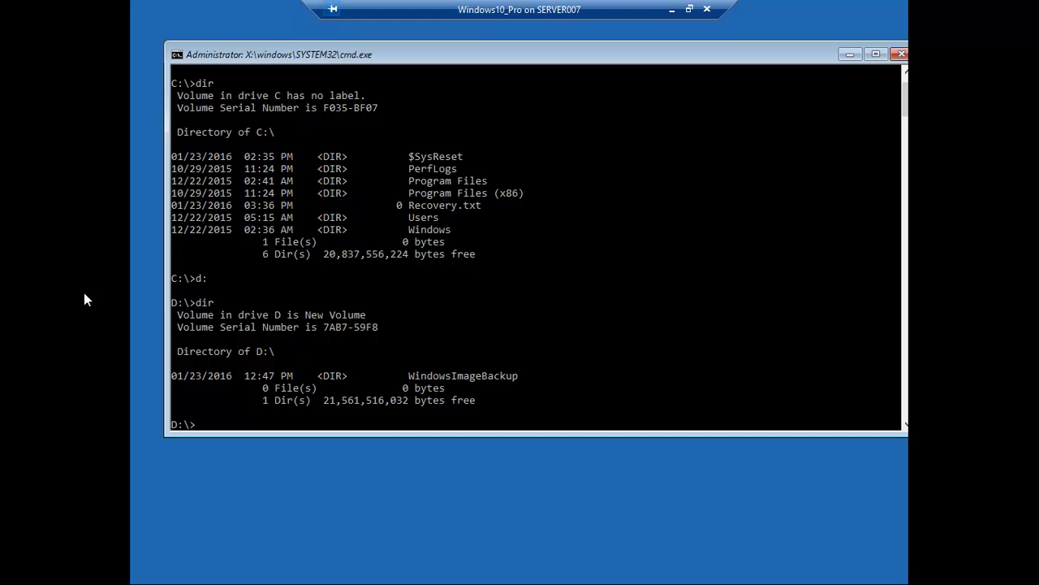
# Step: Show the help for wbadmin start recovery and examine its usage examples
pyautogui.write('wbadmin start recover')
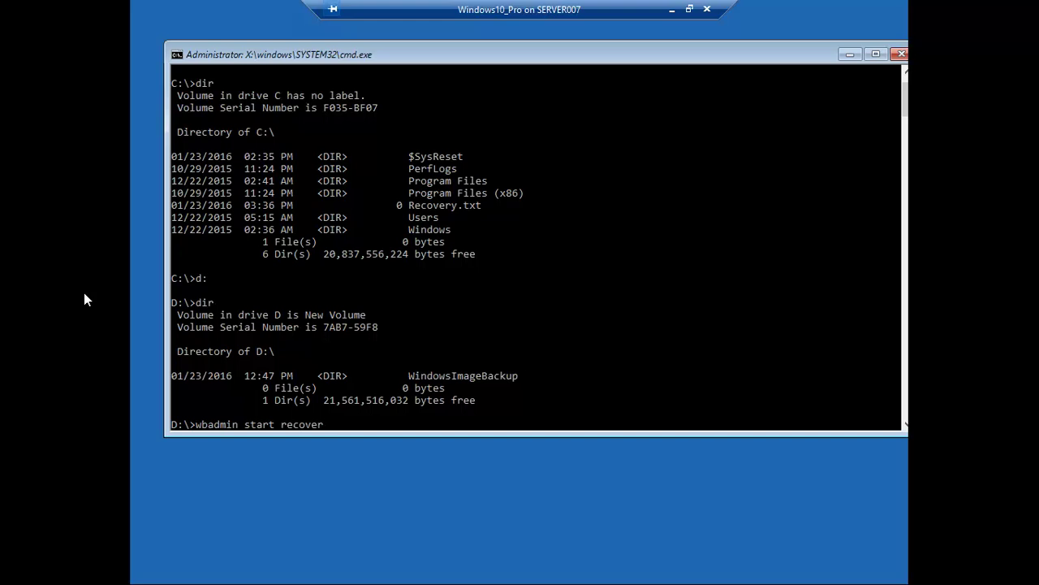
pyautogui.write('y /?')
pyautogui.press('Return')
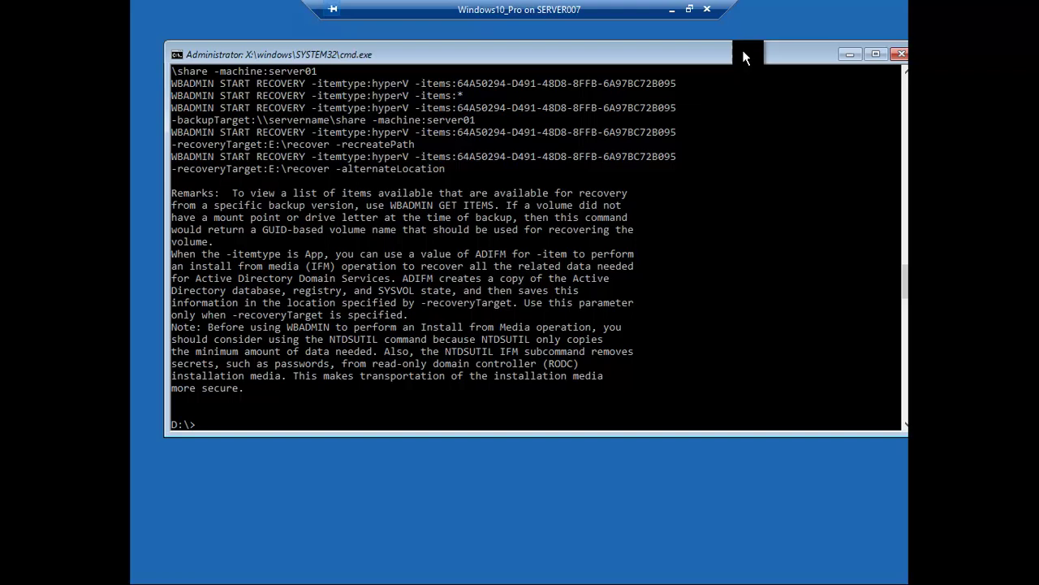
pyautogui.moveTo(755, 57); pyautogui.dragTo(730, 56)
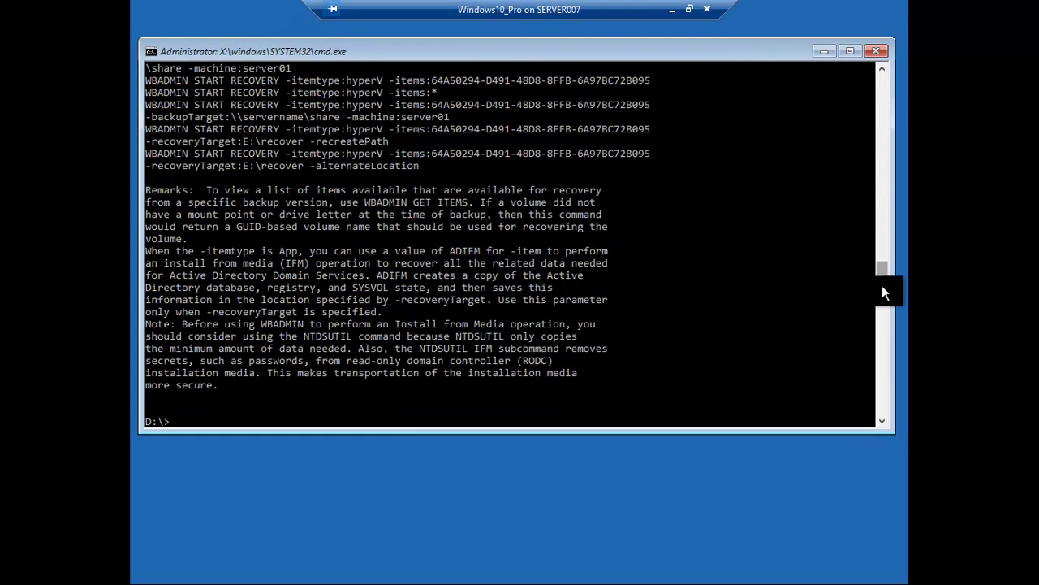
pyautogui.moveTo(882, 285); pyautogui.dragTo(873, 260)
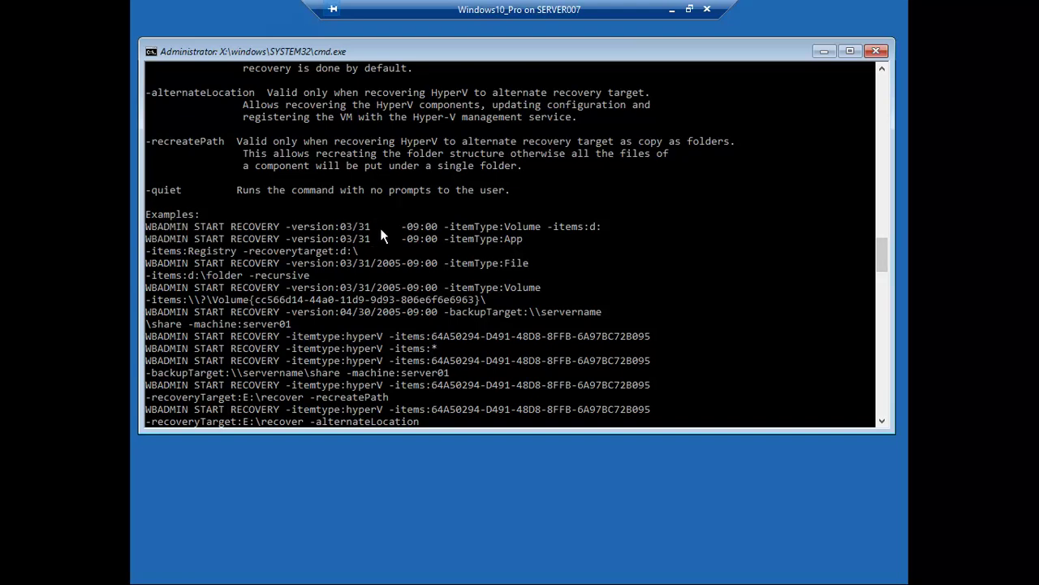
# Step: Copy the help's volume recovery example to the prompt, set its items to c:, and try to run it with version 03/31/2005-09:00
pyautogui.moveTo(147, 228); pyautogui.dragTo(423, 226)
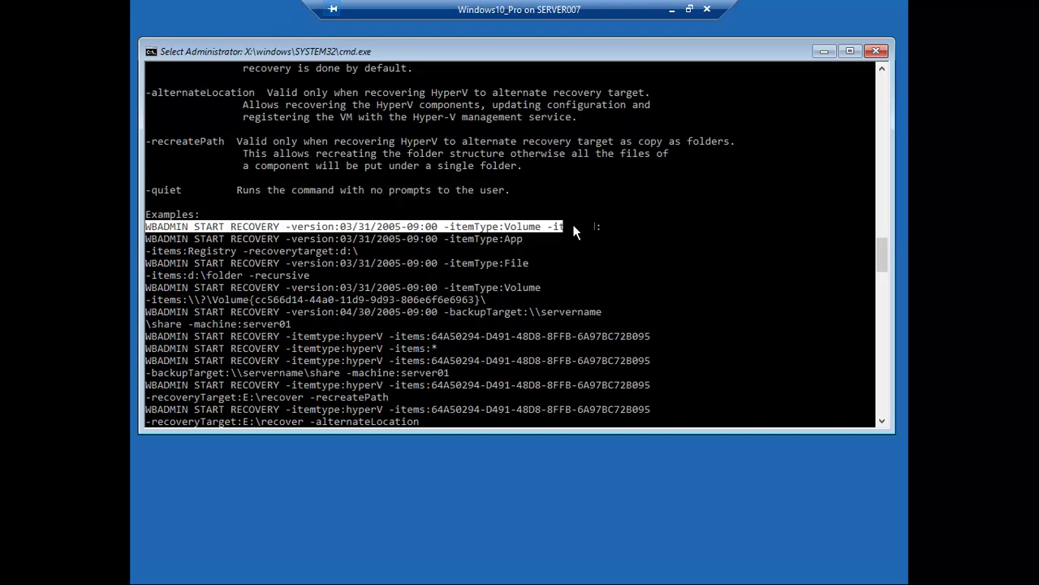
pyautogui.rightClick(516, 226)
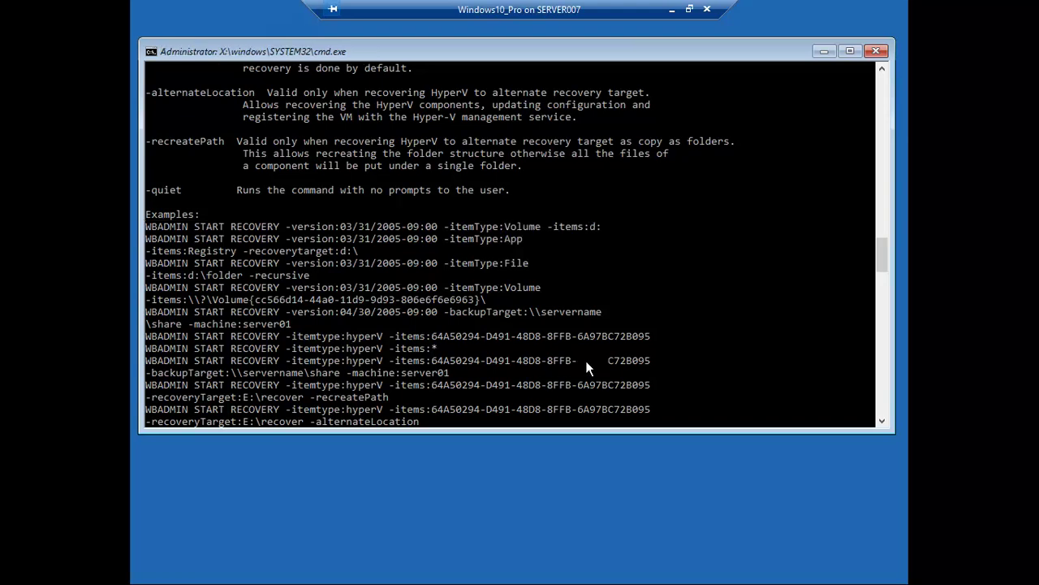
pyautogui.press('Return')
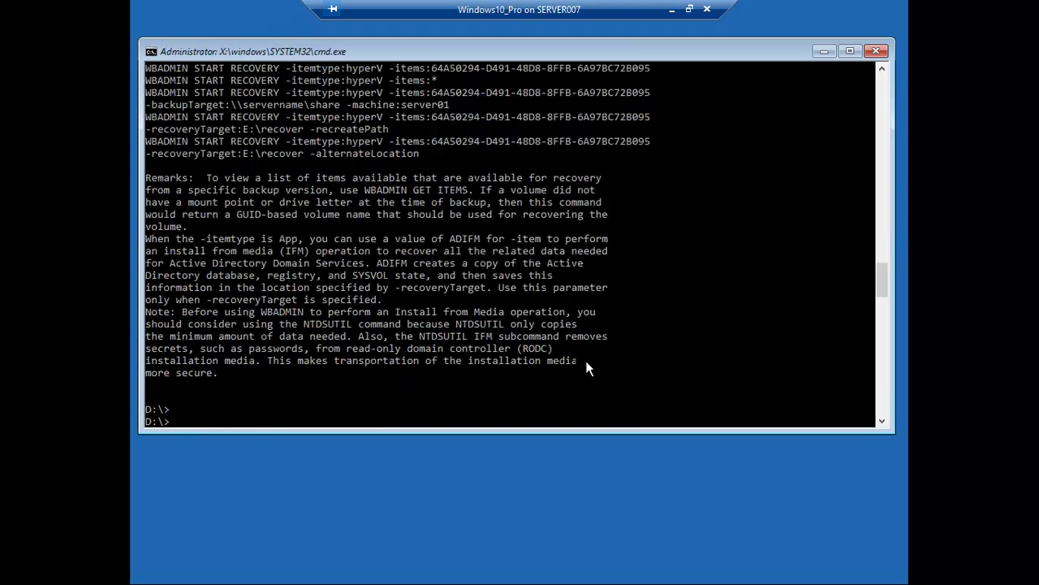
pyautogui.rightClick(180, 419)
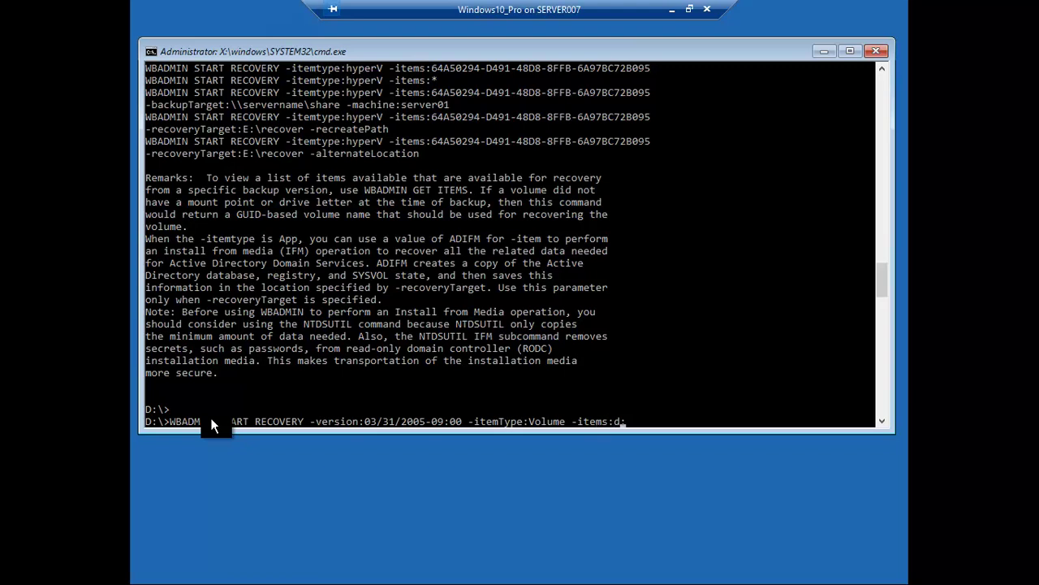
pyautogui.press('BackSpace')
pyautogui.press('BackSpace')
pyautogui.write('c:')
pyautogui.press('Return')
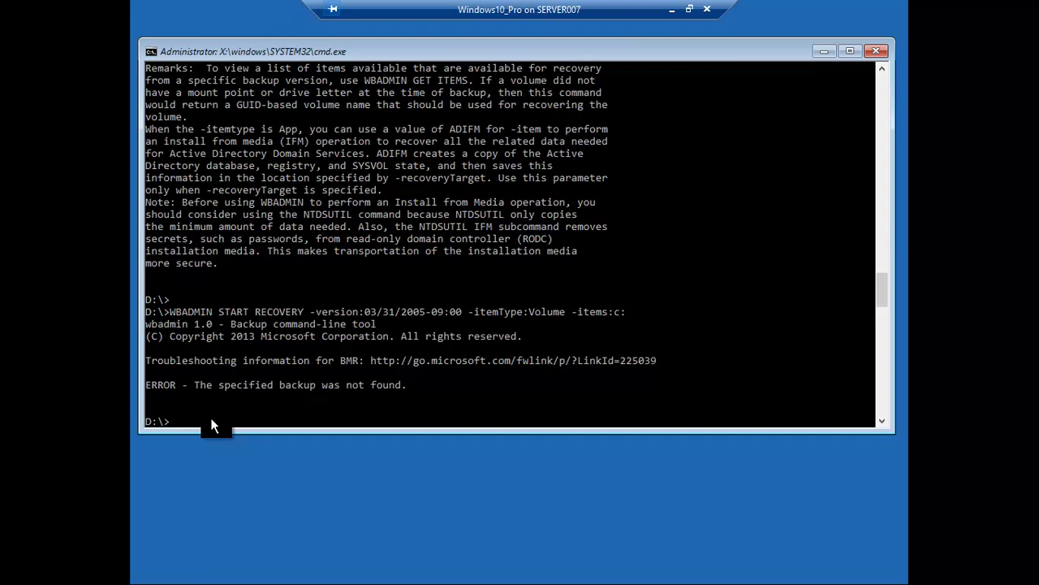
# Step: Try to query the backups on drive D: with wbadmin get version -backuptarget:d:
pyautogui.write('wbadmin get version -backuptar')
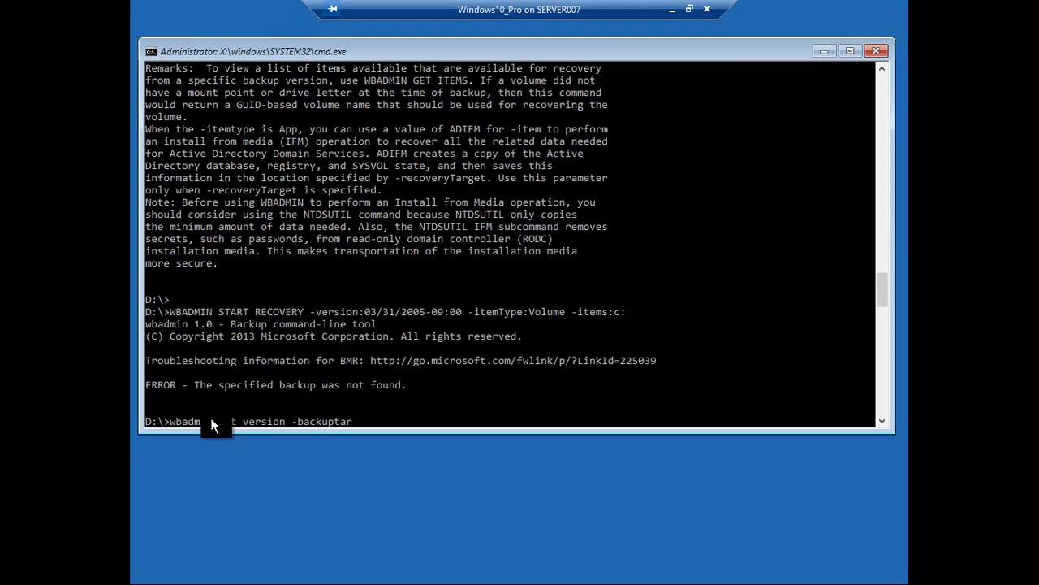
pyautogui.write('get:d:')
pyautogui.press('Return')
# Step: Correct the previous command to wbadmin get versions -backuptarget:d: and run it
pyautogui.press('Up')
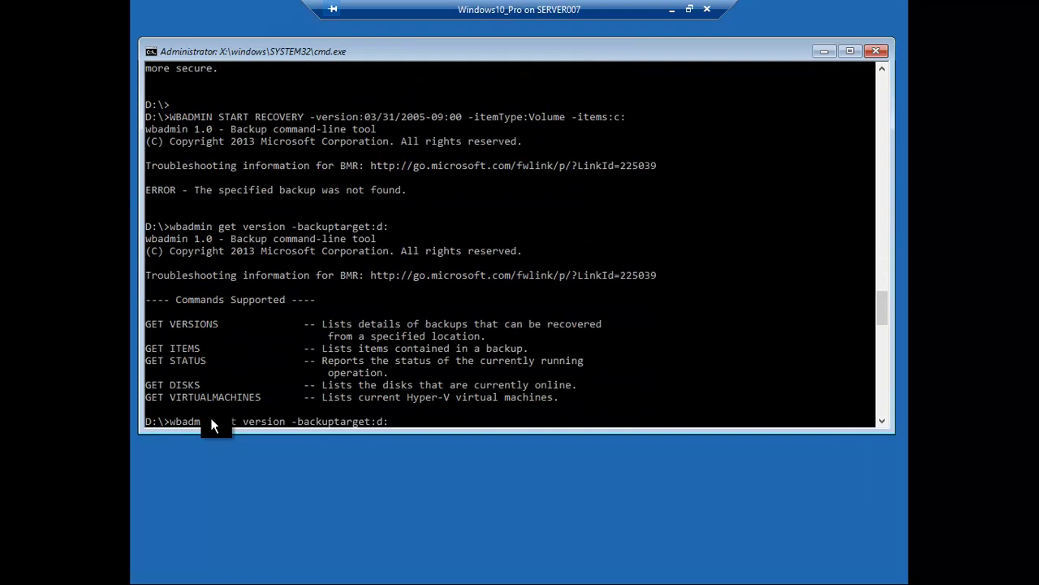
pyautogui.press('Left')
pyautogui.press('Left')
pyautogui.press('Left')
pyautogui.press('Left')
pyautogui.press('Left')
pyautogui.press('Left')
pyautogui.press('Left')
pyautogui.press('Left')
pyautogui.press('Left')
pyautogui.press('Left')
pyautogui.press('Left')
pyautogui.press('Left')
pyautogui.press('Left')
pyautogui.press('Left')
pyautogui.press('Left')
pyautogui.write('s')
pyautogui.press('Return')
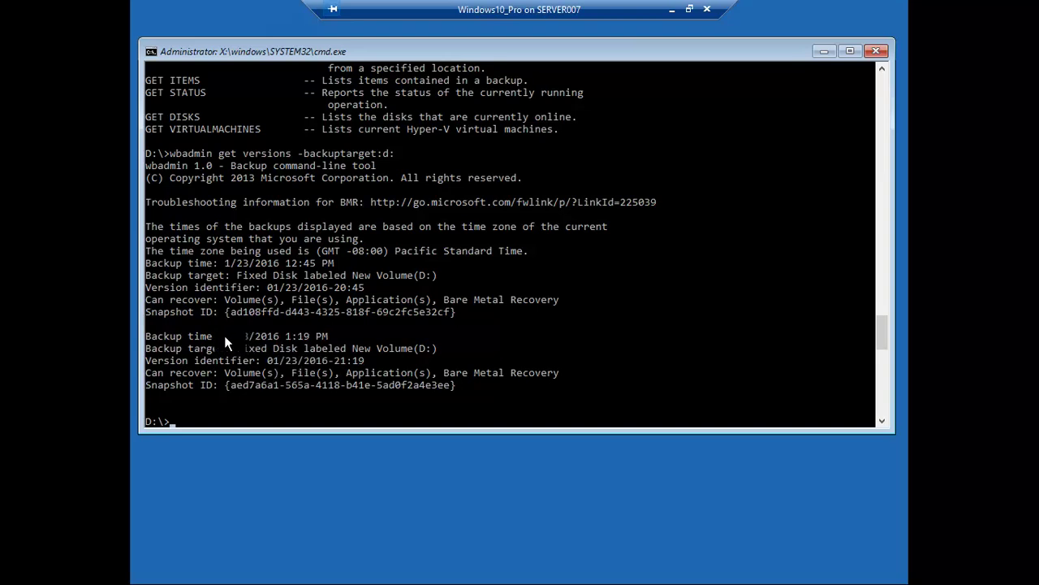
# Step: Copy the version identifier 01/23/2016-21:19 of the backup made at 1:19 PM
pyautogui.moveTo(224, 336); pyautogui.dragTo(260, 338)
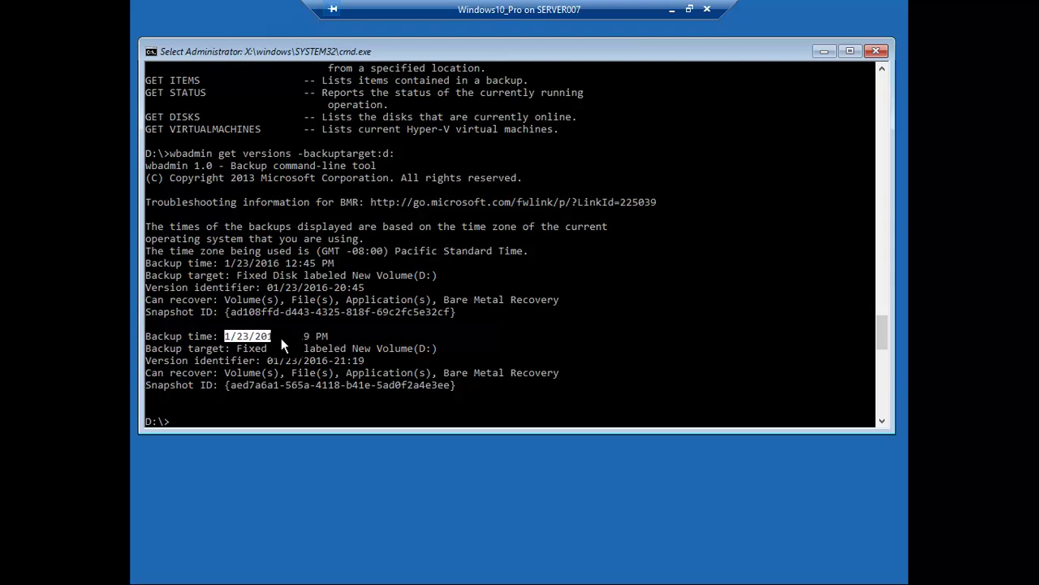
pyautogui.moveTo(309, 345); pyautogui.dragTo(361, 367)
pyautogui.click(268, 360)
pyautogui.rightClick(321, 359)
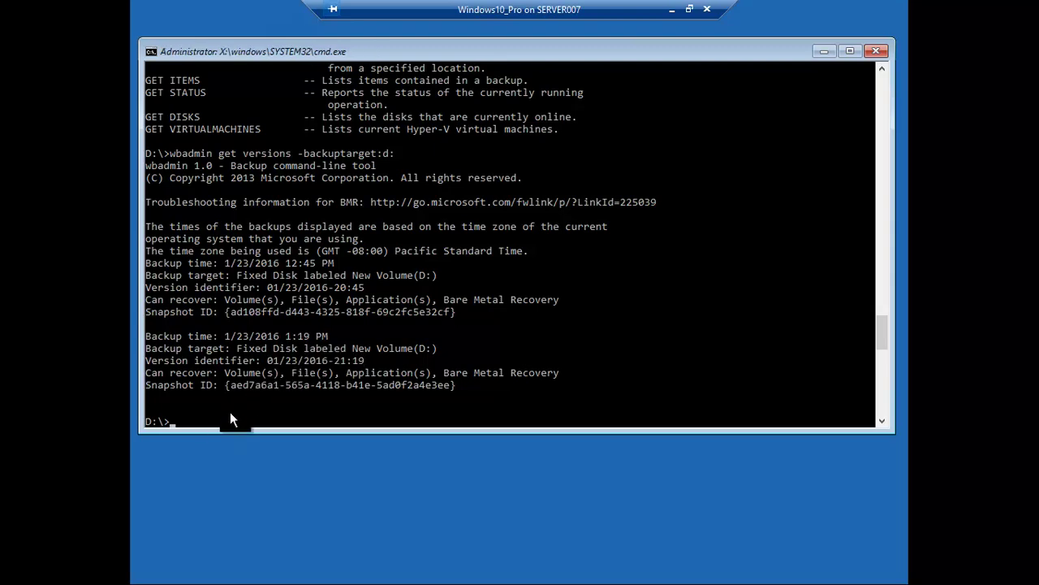
# Step: Recall the earlier WBADMIN START RECOVERY command and replace its version value with 01/23/2016-21:19
pyautogui.press('Up')
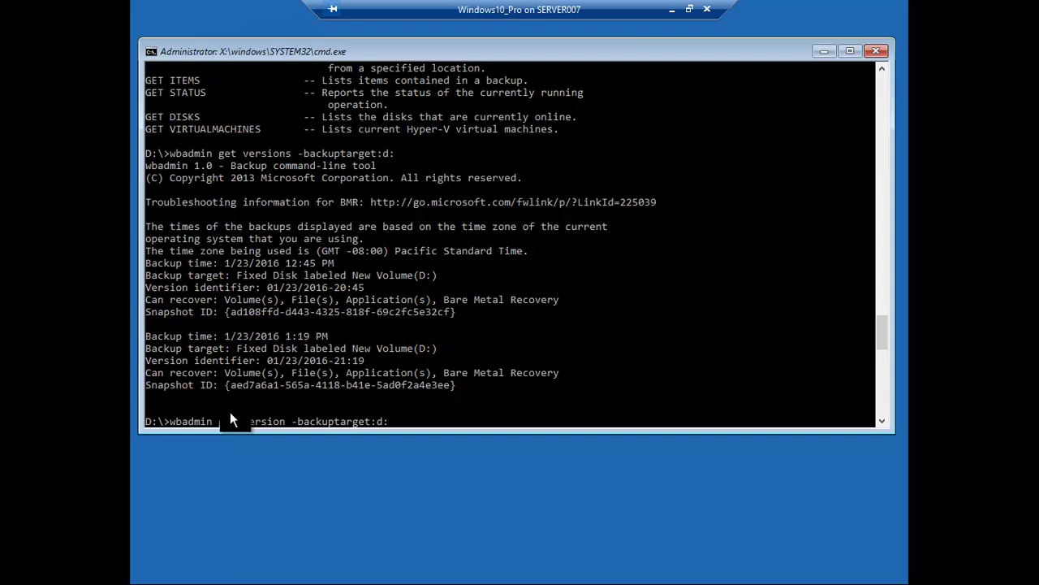
pyautogui.press('Up')
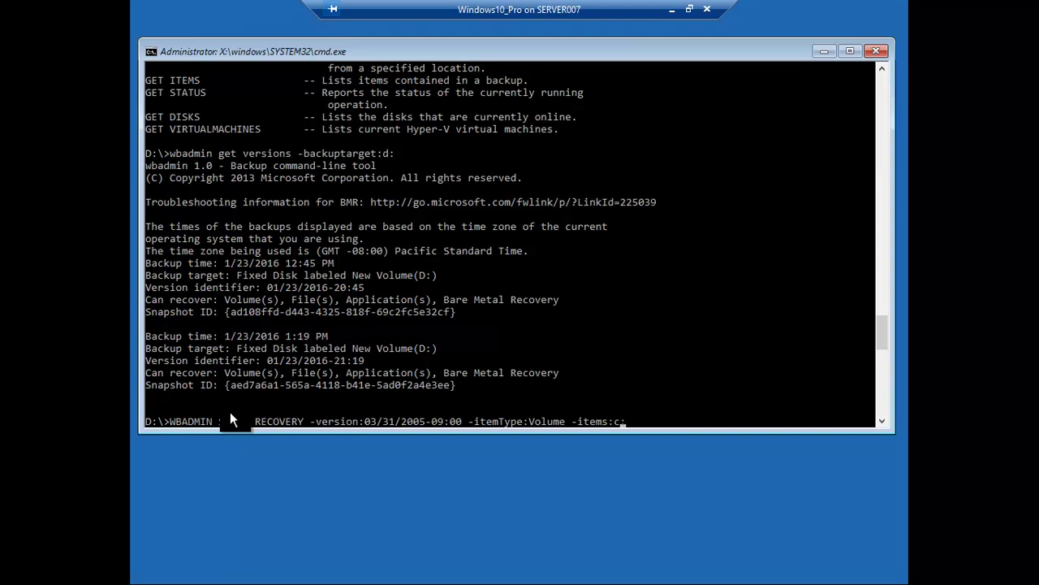
pyautogui.press('Left')
pyautogui.press('BackSpace')
pyautogui.press('BackSpace')
pyautogui.press('BackSpace')
pyautogui.press('BackSpace')
pyautogui.press('BackSpace')
pyautogui.press('BackSpace')
pyautogui.press('BackSpace')
pyautogui.press('BackSpace')
pyautogui.press('BackSpace')
pyautogui.press('BackSpace')
pyautogui.press('BackSpace')
pyautogui.press('BackSpace')
pyautogui.press('BackSpace')
pyautogui.press('BackSpace')
pyautogui.press('BackSpace')
pyautogui.press('BackSpace')
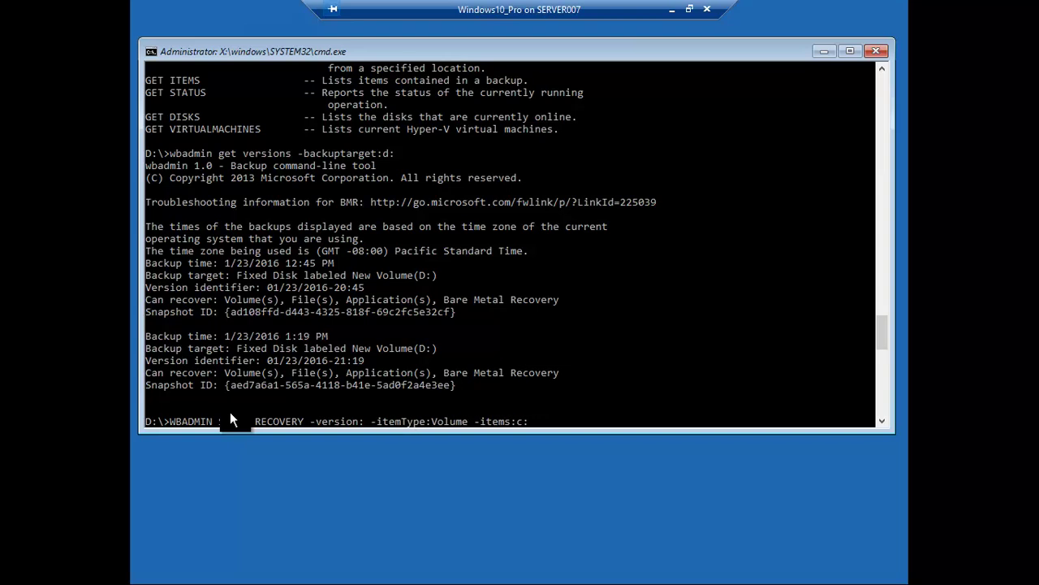
pyautogui.rightClick(367, 422)
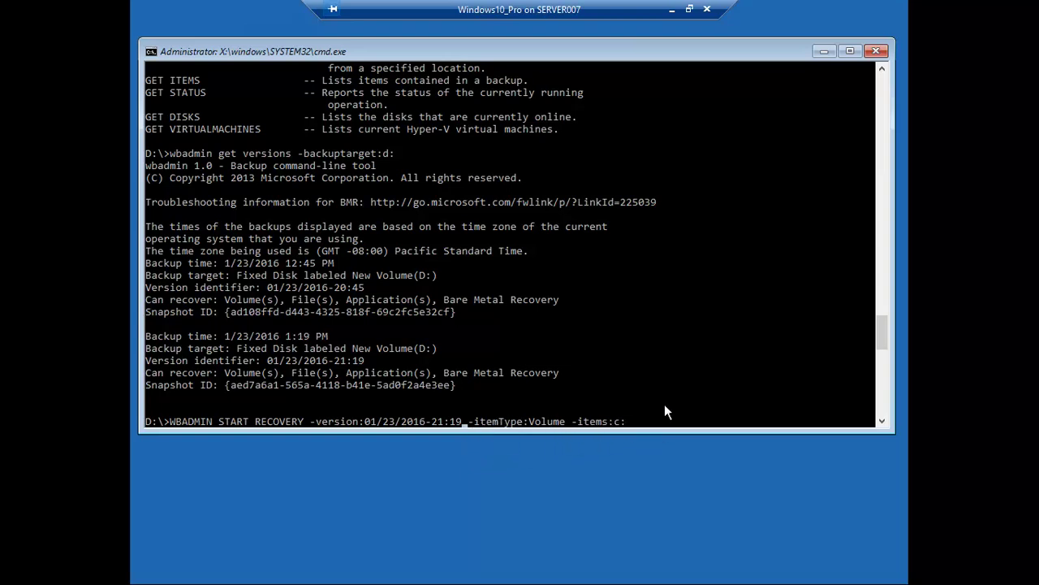
# Step: Append -backuptarget:d: to the recovery command, run it, and confirm the recovery of volume C:
pyautogui.press('Right')
pyautogui.press('Right')
pyautogui.press('Right')
pyautogui.press('Right')
pyautogui.press('Right')
pyautogui.press('Right')
pyautogui.press('Right')
pyautogui.press('Right')
pyautogui.press('Right')
pyautogui.press('Right')
pyautogui.press('Right')
pyautogui.press('Right')
pyautogui.press('Right')
pyautogui.press('Right')
pyautogui.press('Right')
pyautogui.write('d:')
pyautogui.press('Return')
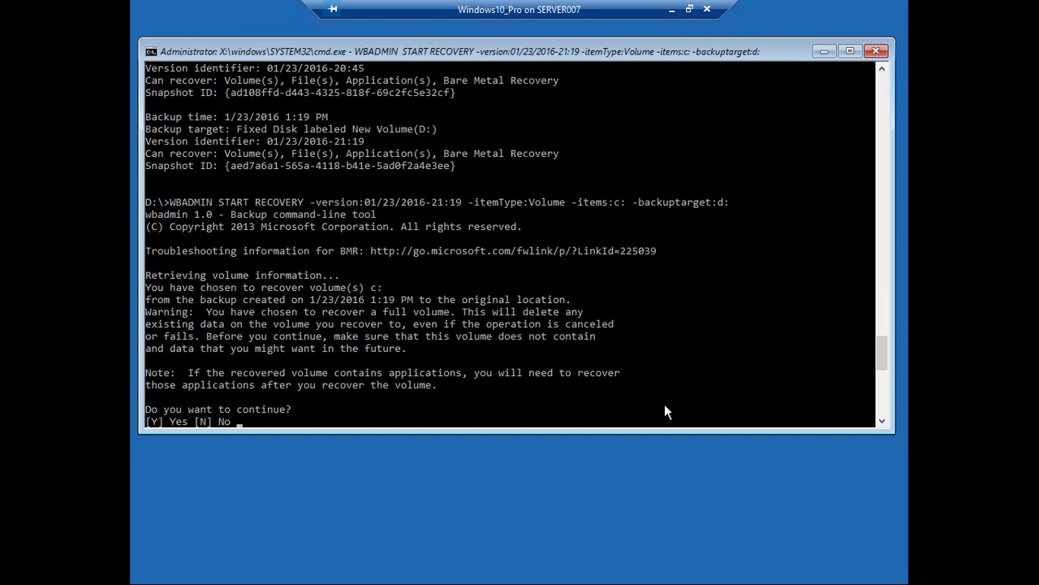
pyautogui.write('Y')
pyautogui.press('Return')
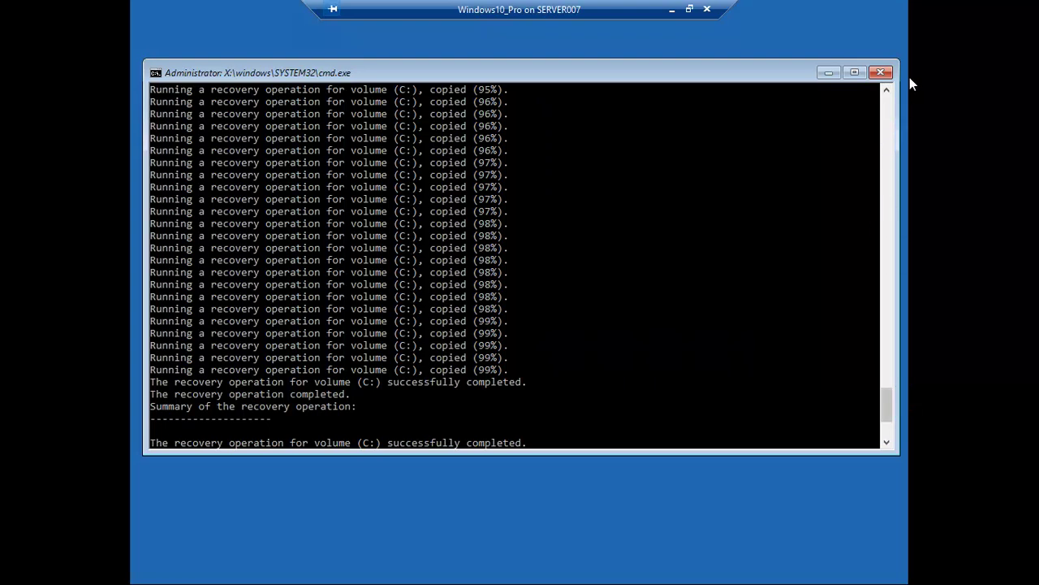
# Step: Close the command prompt and go through the advanced troubleshooting options to open the system image restore wizard
pyautogui.click(885, 74)
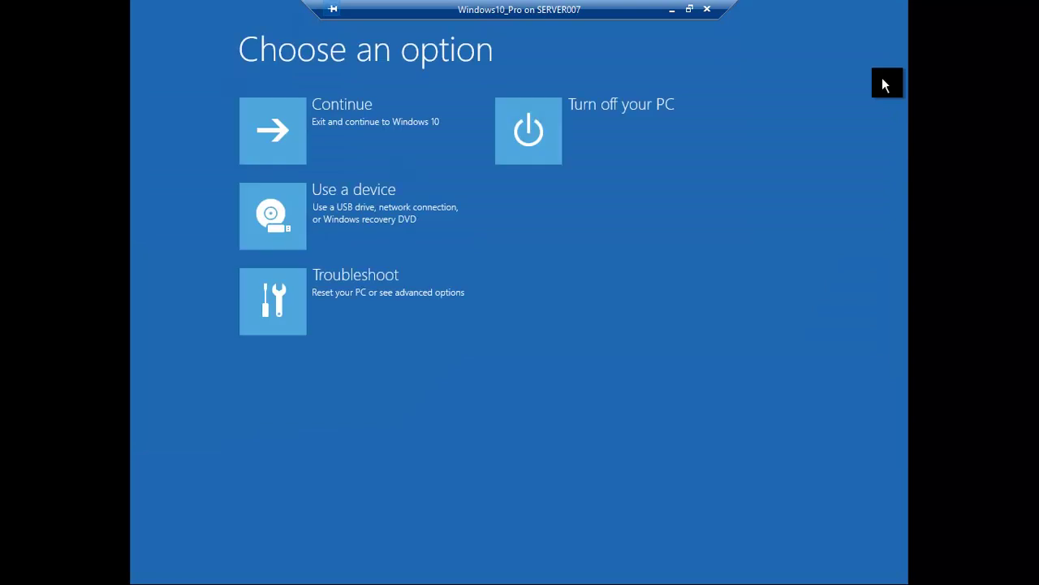
pyautogui.click(323, 273)
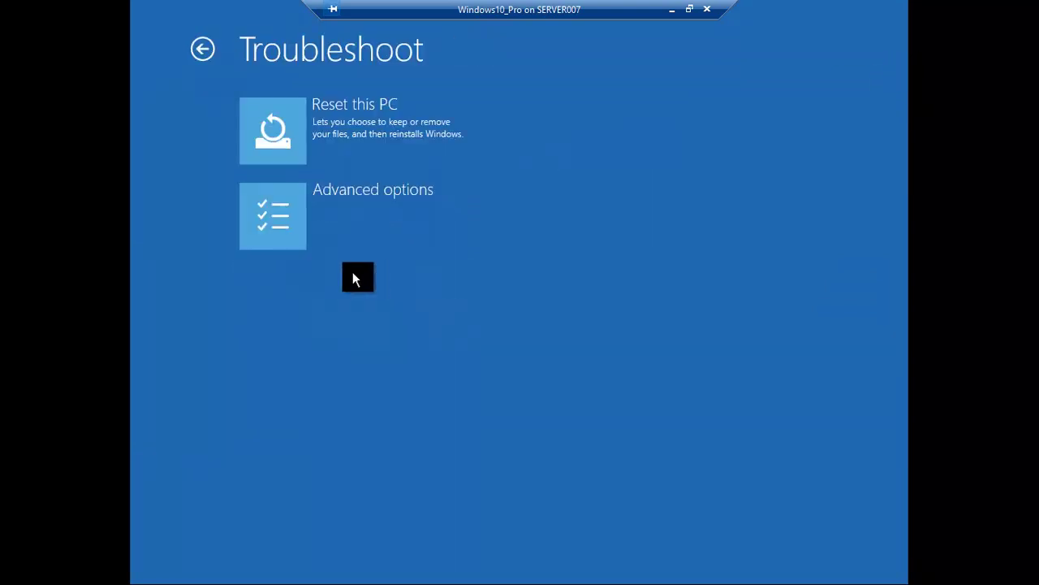
pyautogui.click(298, 222)
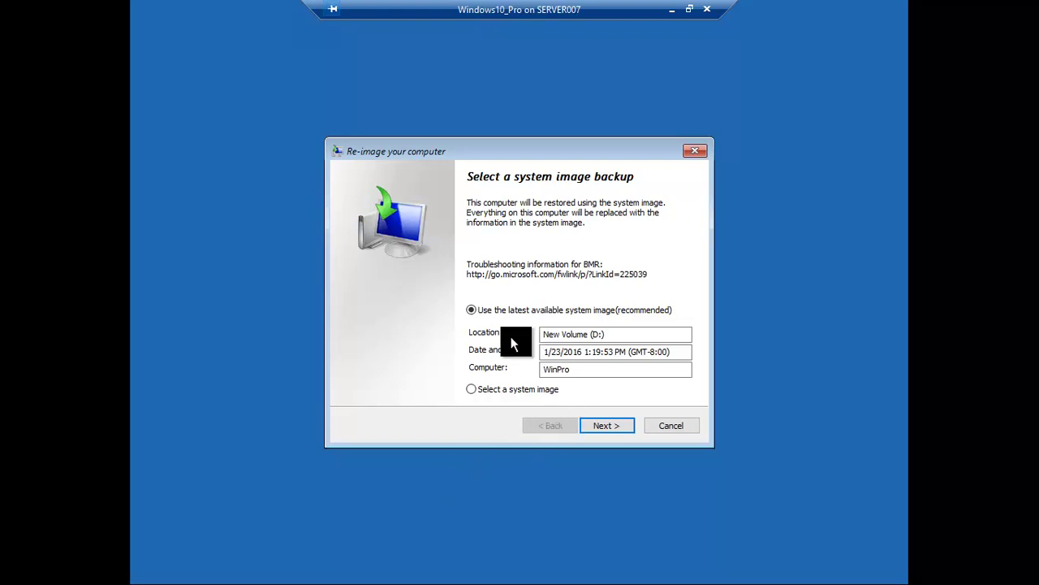
# Step: Restore the computer from the latest available system image on D:, with formatting and repartitioning of disks enabled, and confirm the re-imaging
pyautogui.click(601, 424)
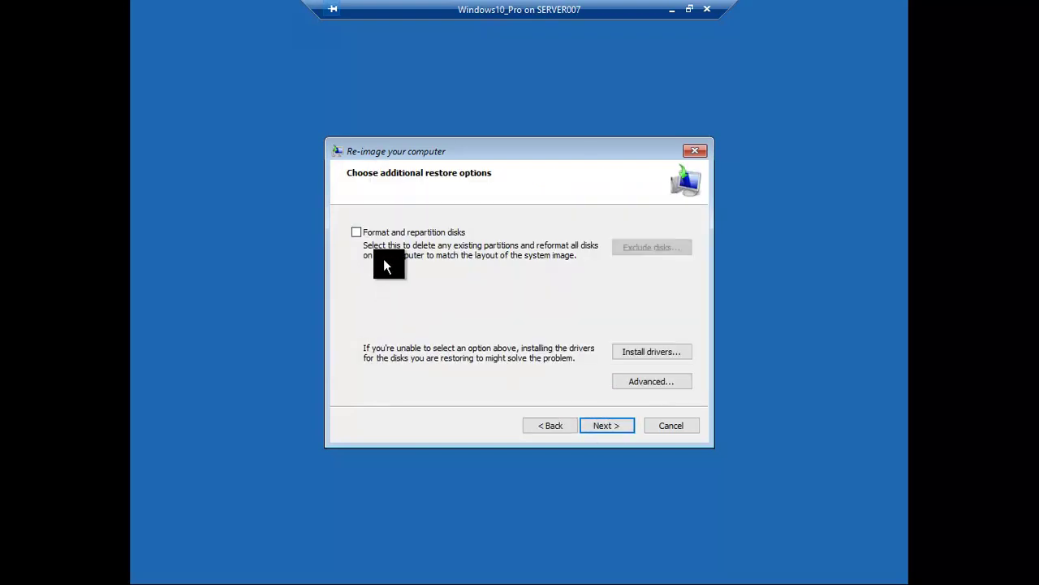
pyautogui.click(357, 233)
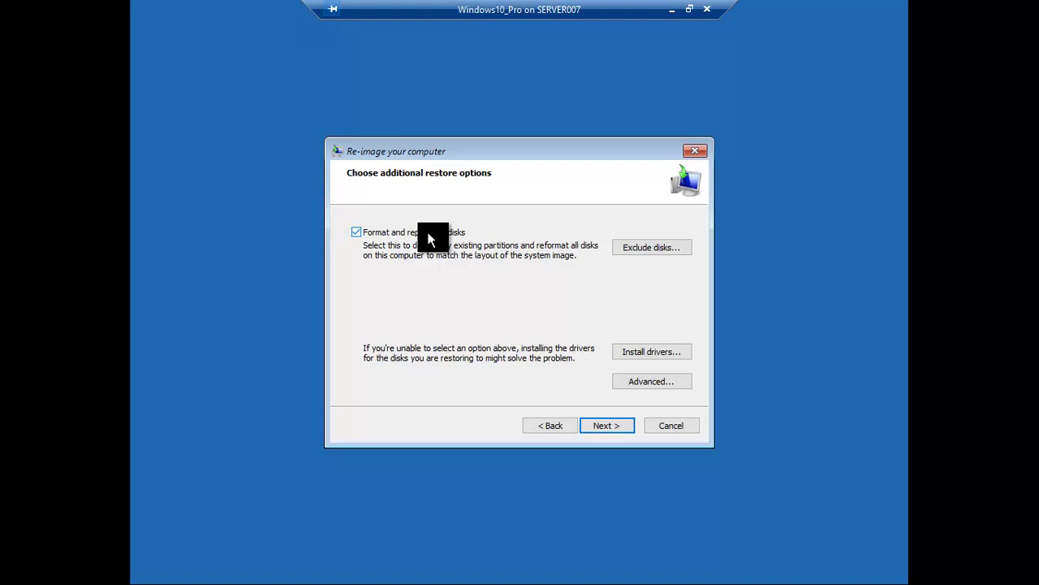
pyautogui.click(604, 428)
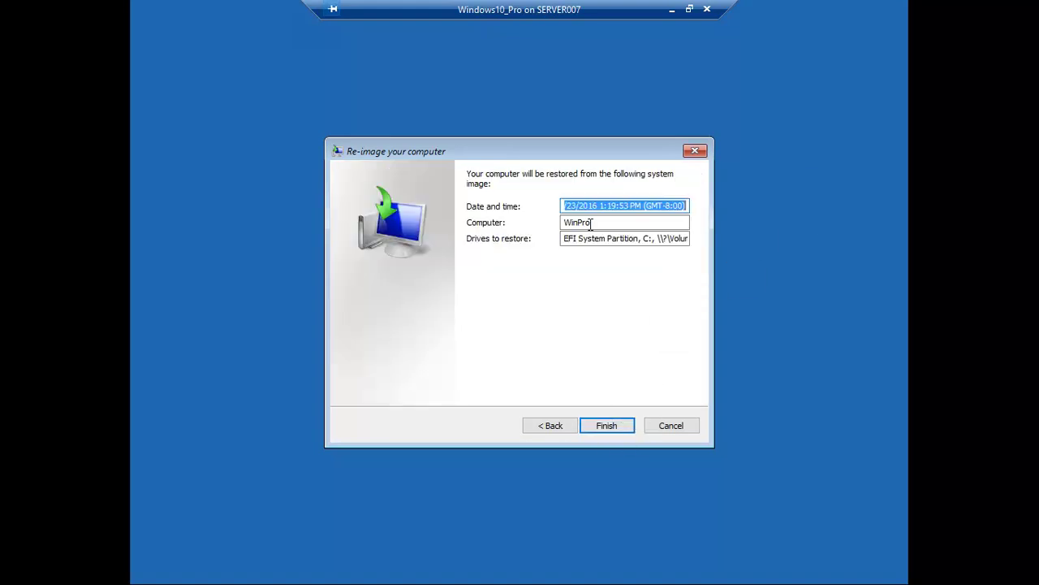
pyautogui.click(605, 428)
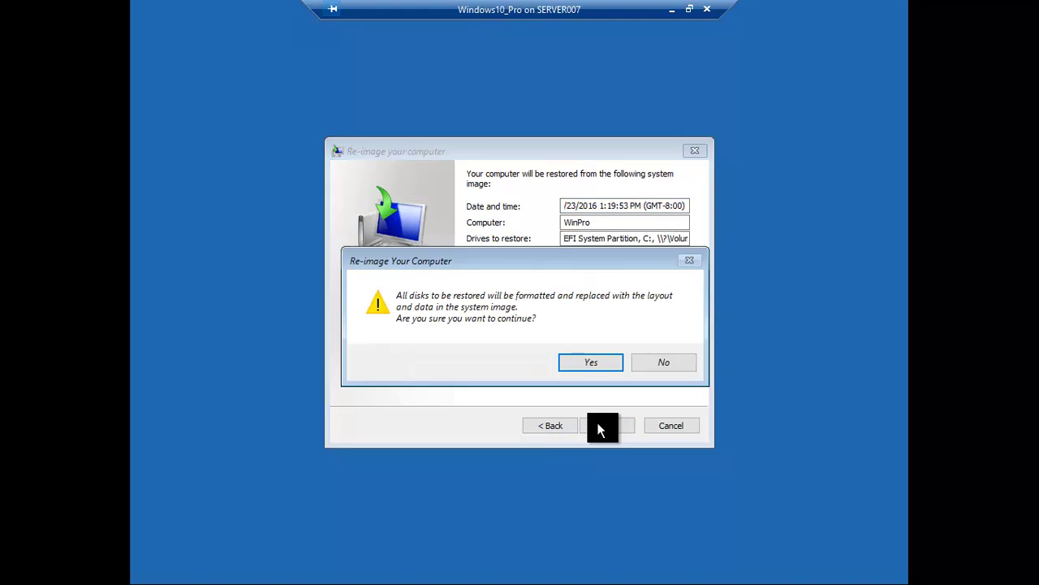
pyautogui.click(593, 364)
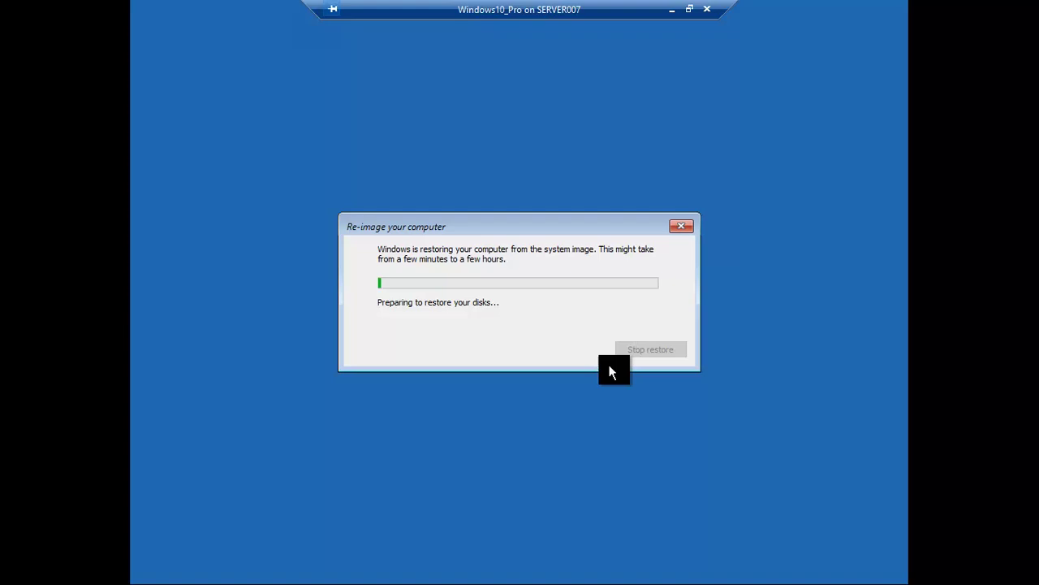